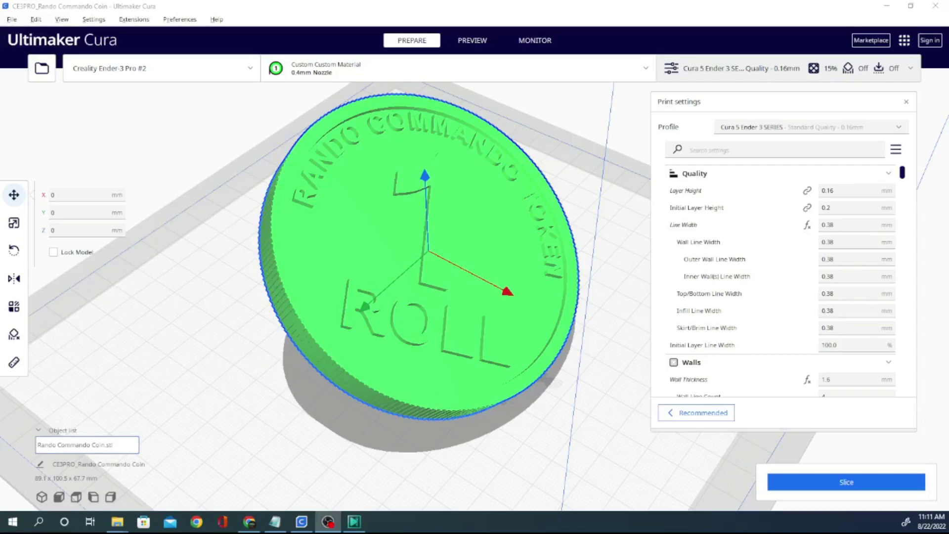
Step: Go through the What's New pages and read the 5.1.0 release notes, including the bug fixes, before closing them
left_click(217, 19)
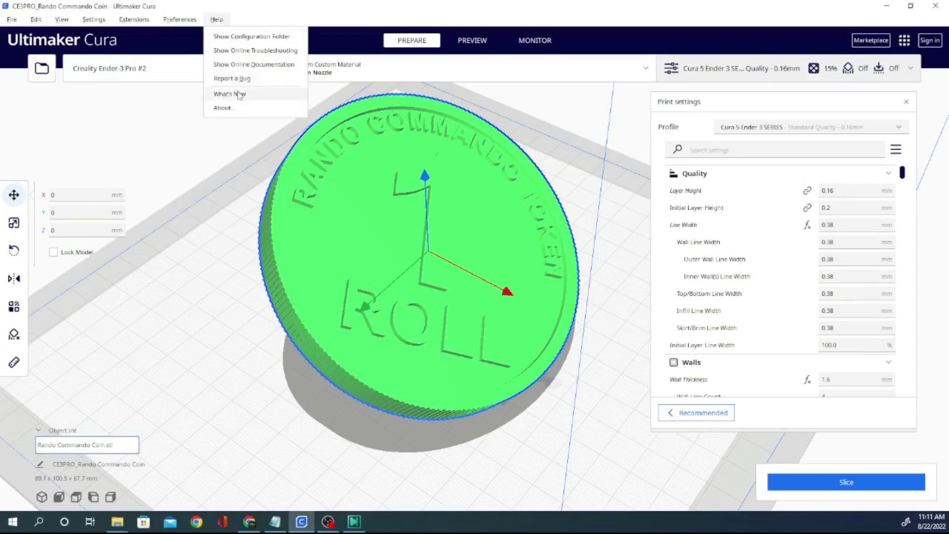
left_click(230, 94)
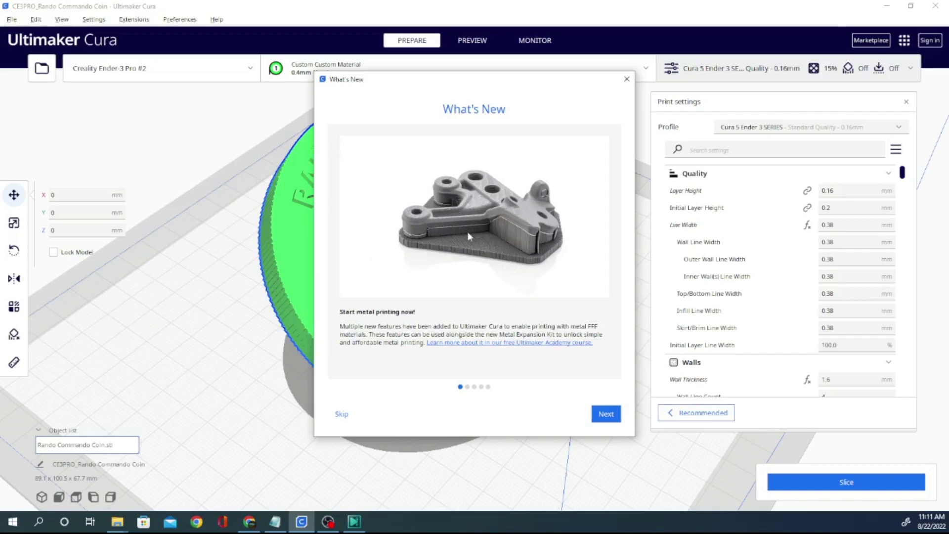
left_click(608, 414)
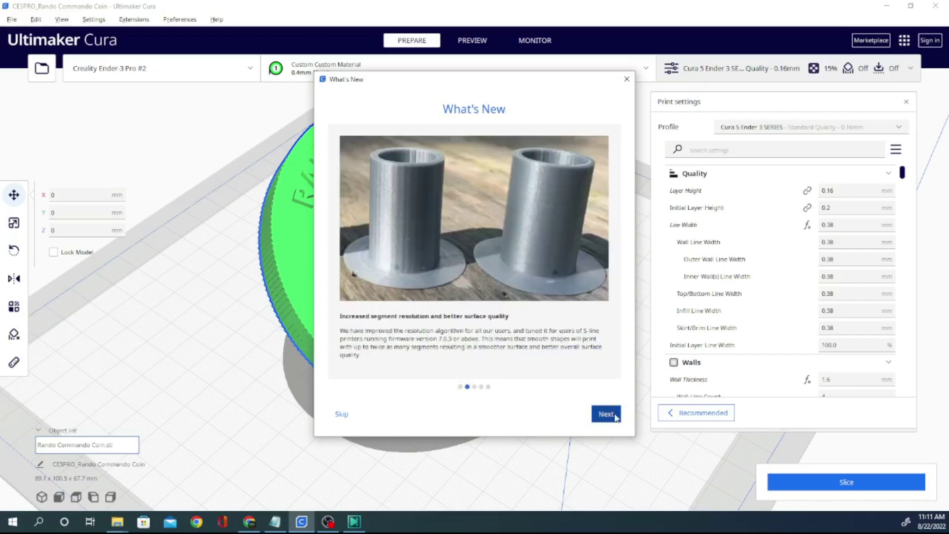
left_click(613, 415)
left_click(614, 416)
left_click(616, 418)
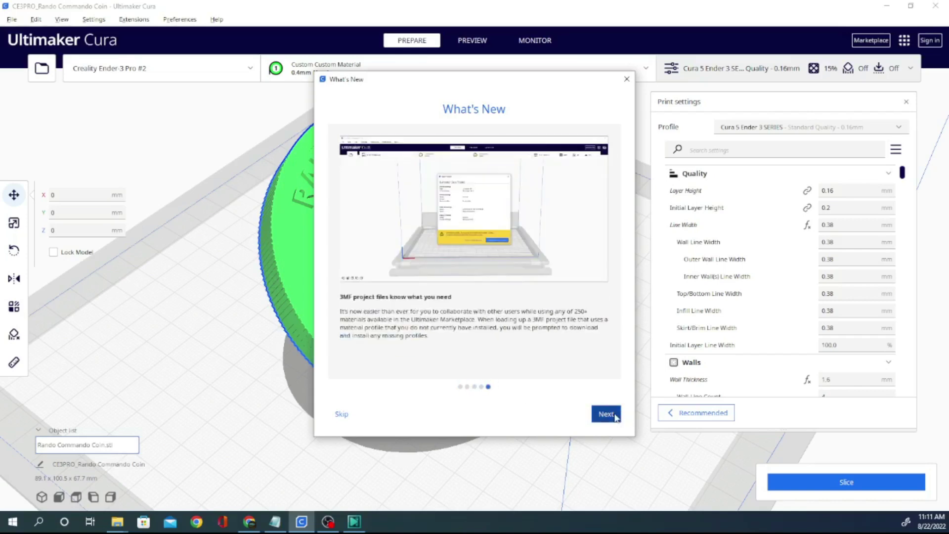
left_click(616, 417)
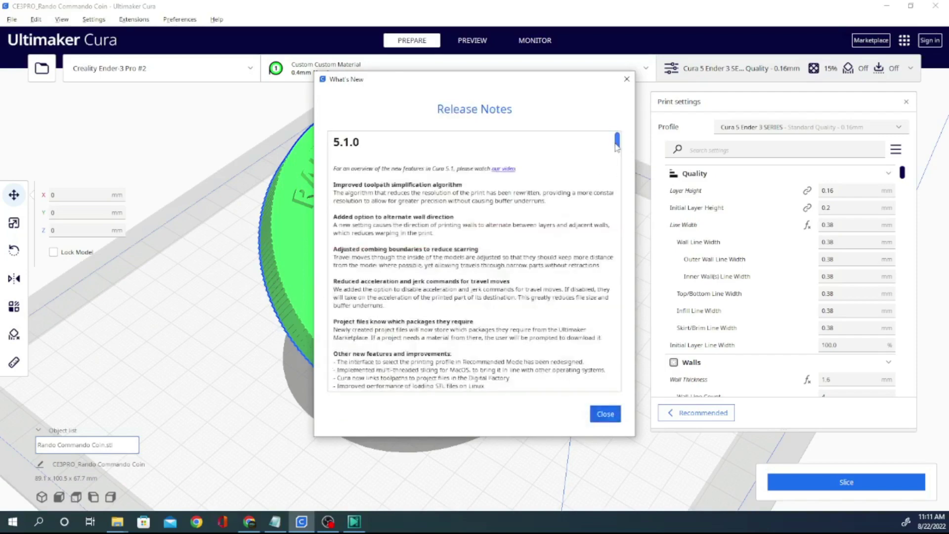
mouse_move(617, 145)
left_mouse_down()
mouse_move(629, 187)
mouse_move(629, 160)
mouse_move(629, 173)
mouse_move(613, 159)
left_mouse_up()
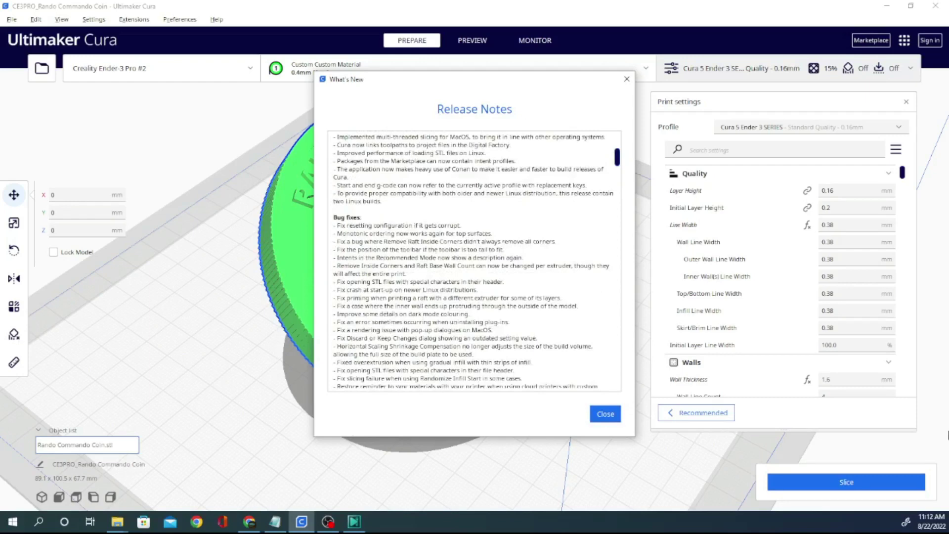
left_click(627, 79)
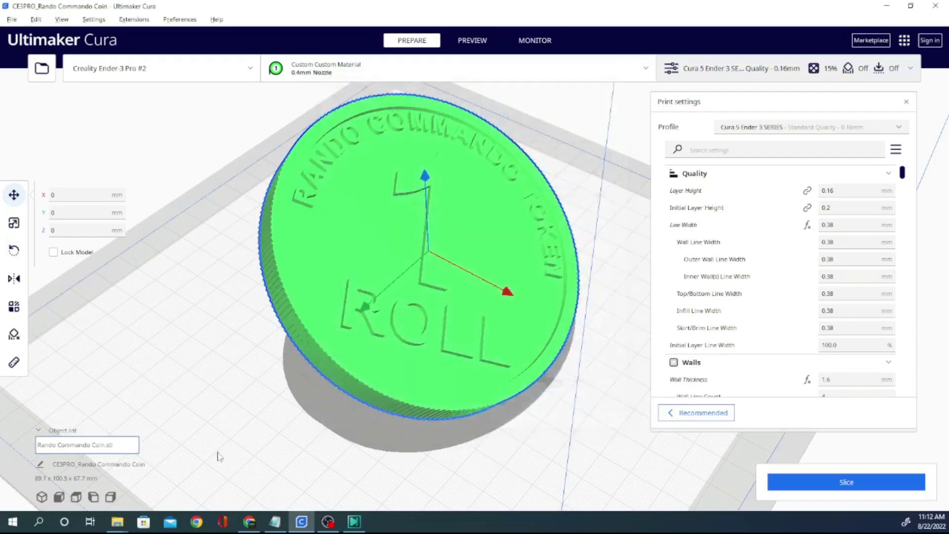
Step: View the tilted coin from its side and read the explanations of the line width settings in the print settings
right_click_drag(219, 456, 944, 390)
right_click_drag(107, 372, 417, 373)
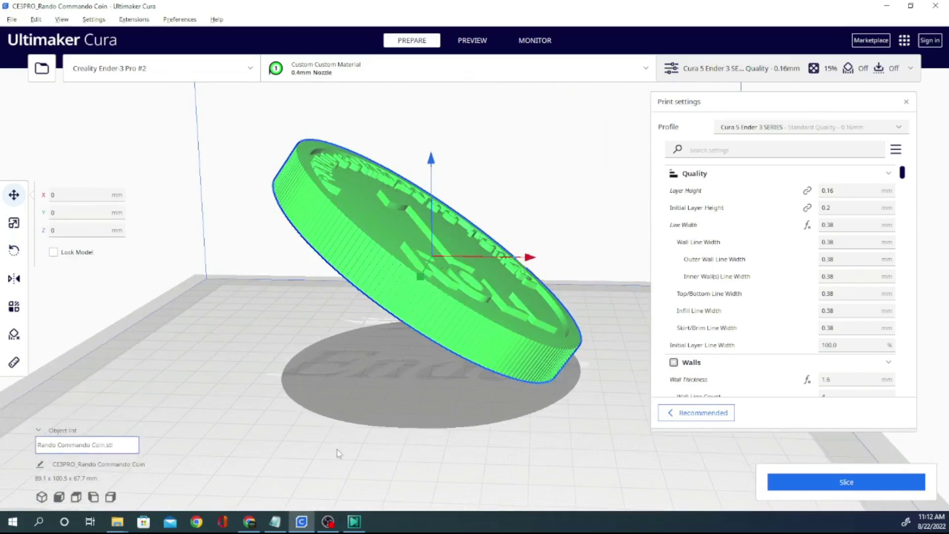
mouse_move(718, 242)
mouse_move(721, 280)
mouse_move(710, 296)
mouse_move(710, 316)
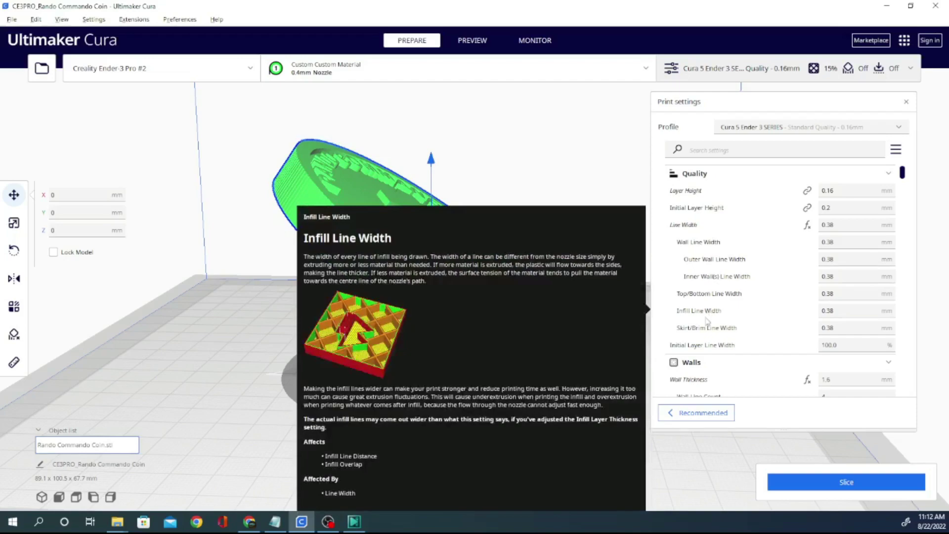
scroll(710, 316, "down", 10)
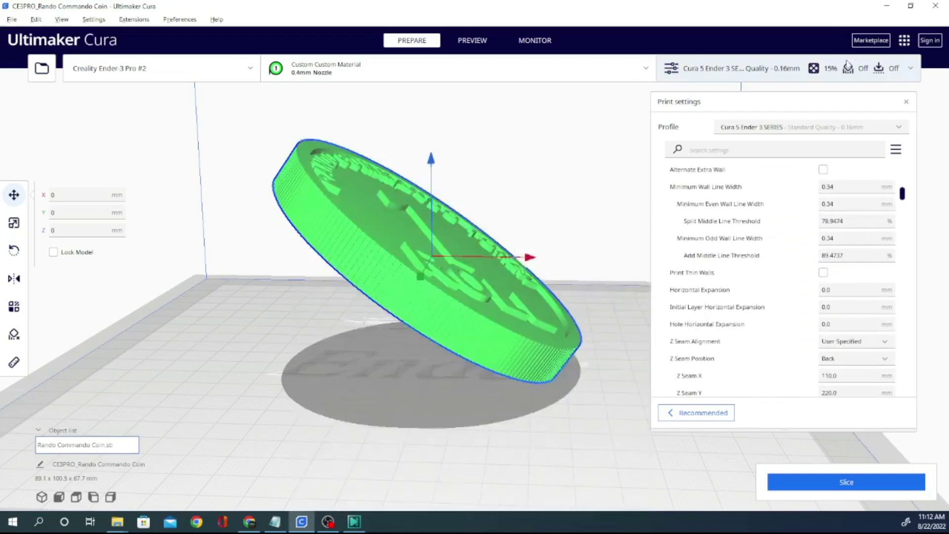
Step: Browse the plugins offered in the Marketplace, from Mesh Tools down to Cura Slow Z, and close it
left_click(864, 42)
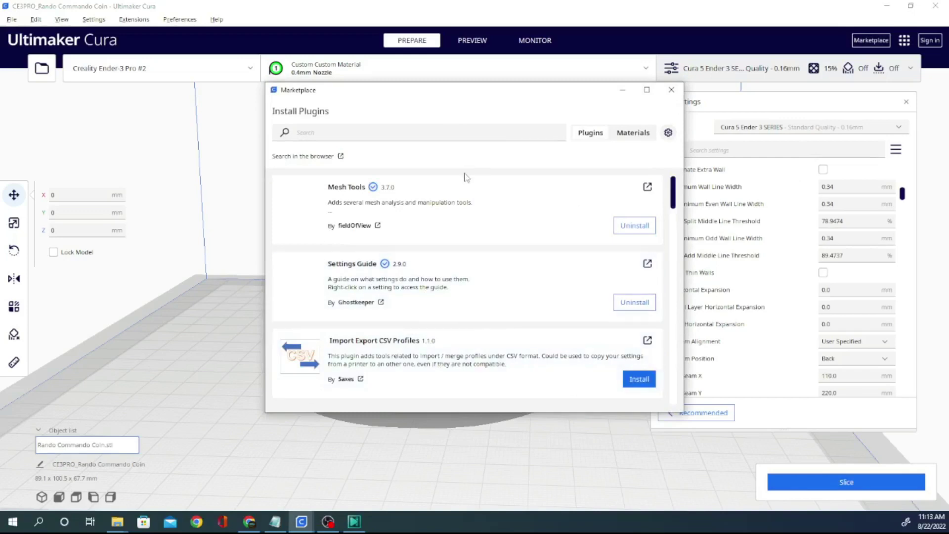
scroll(451, 215, "down", 10)
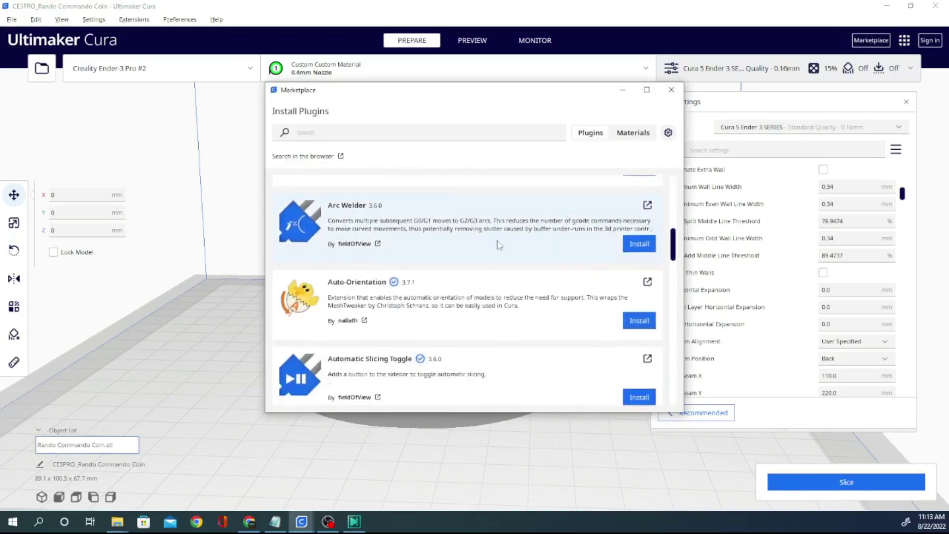
scroll(445, 321, "up", 4)
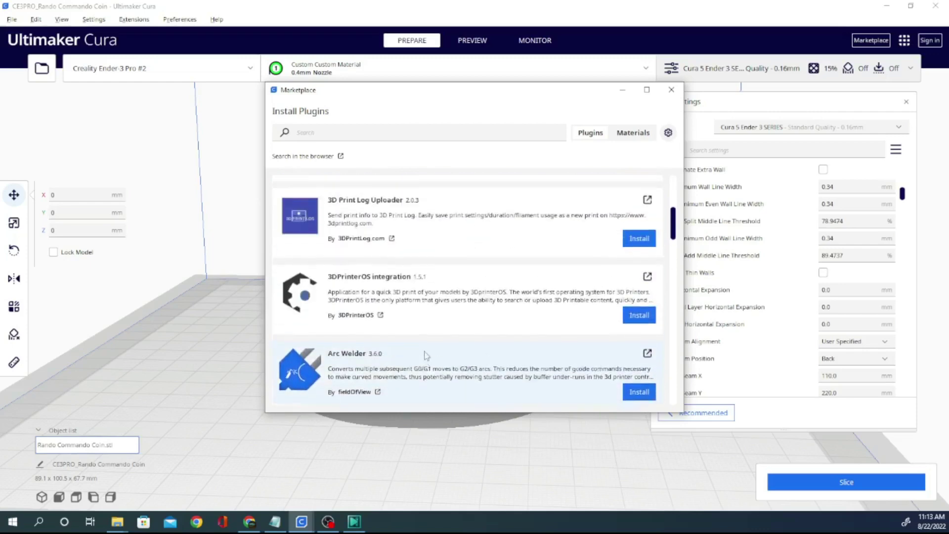
scroll(426, 356, "down", 1)
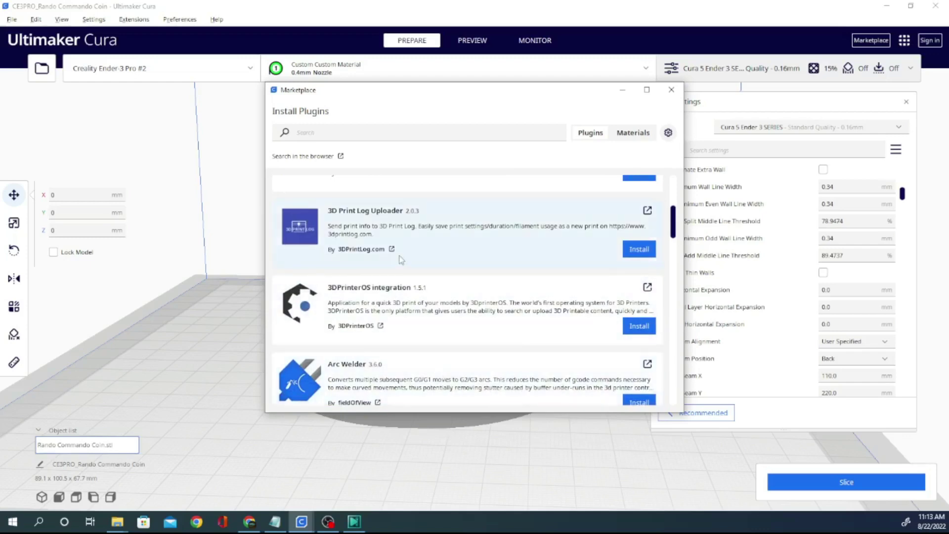
scroll(428, 317, "down", 5)
scroll(428, 316, "down", 10)
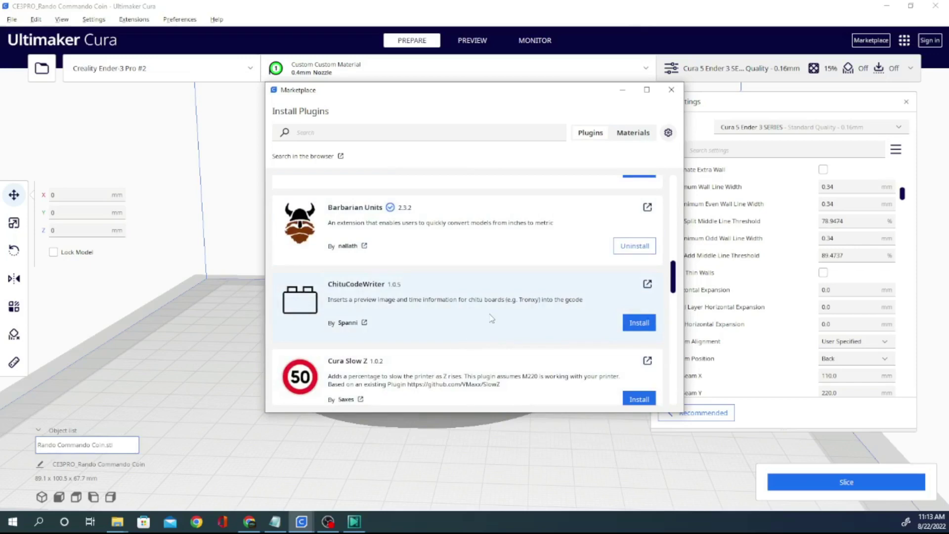
left_click(671, 89)
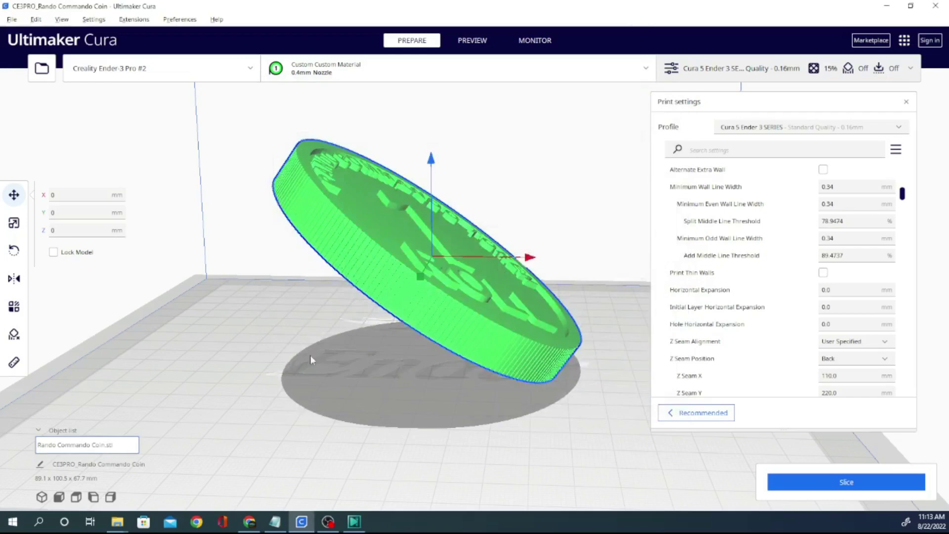
Step: Measure distances to several points on the coin's faces and edge with the Measure tool, viewing it from different angles
right_click_drag(312, 355, 451, 376)
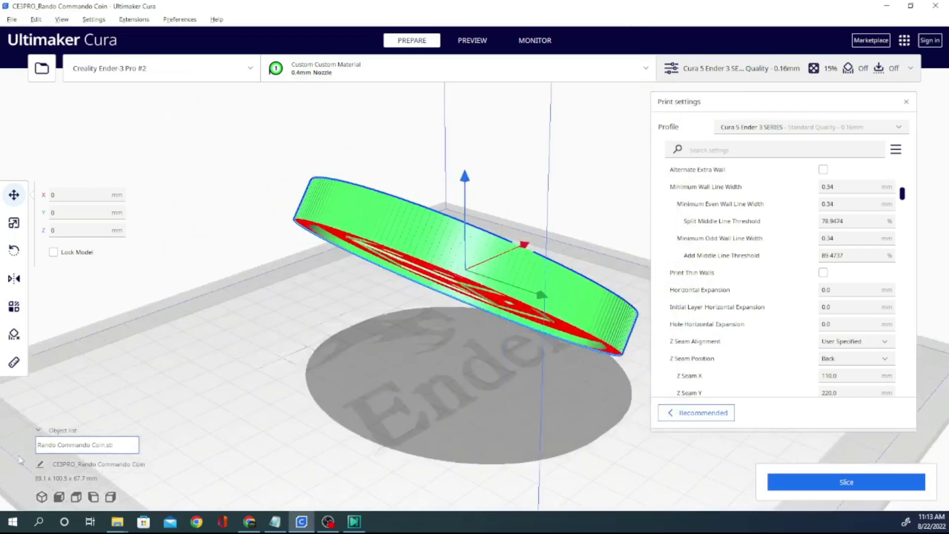
left_click(14, 362)
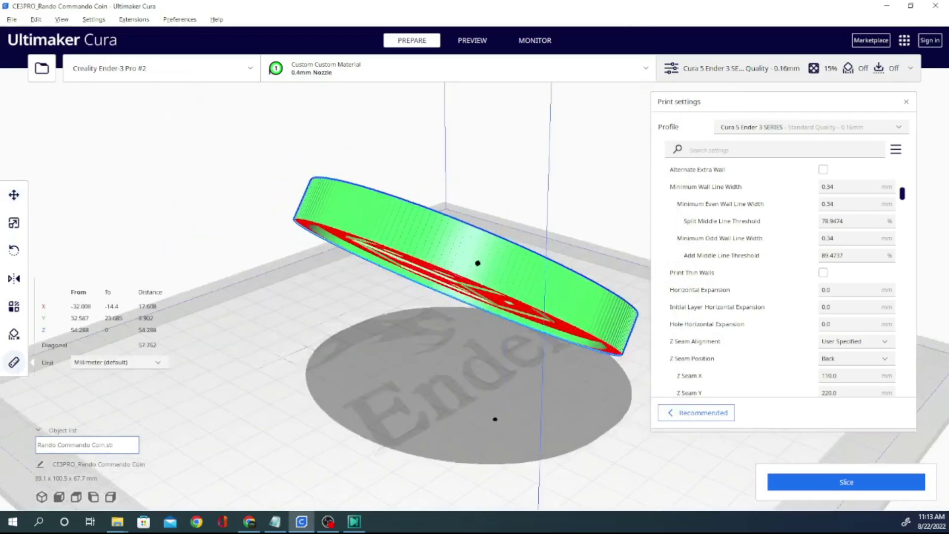
right_click_drag(269, 312, 524, 254)
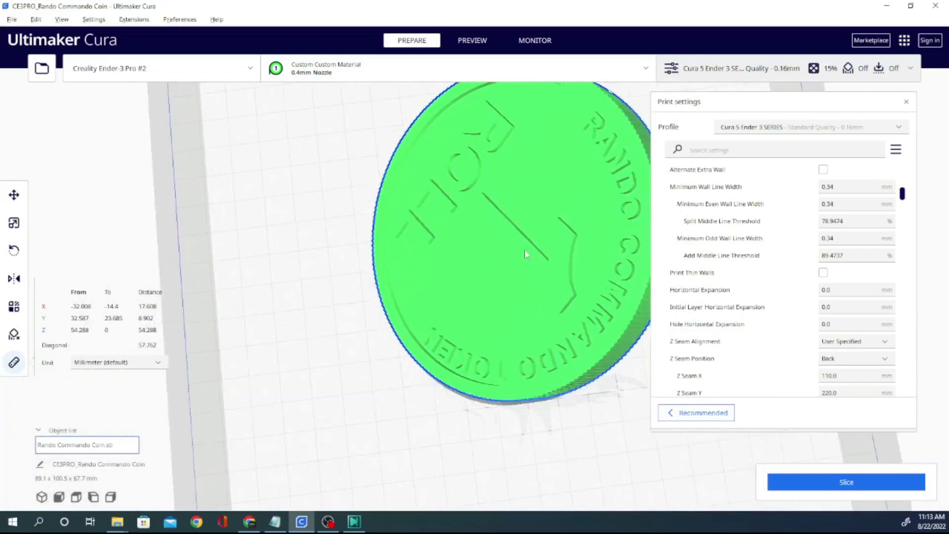
left_click(571, 309)
right_click_drag(332, 255, 504, 262)
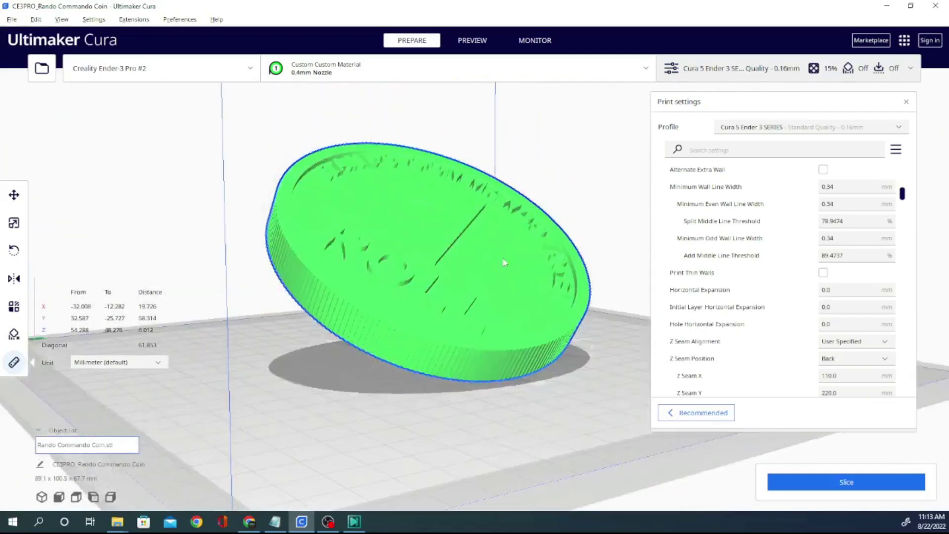
left_click(424, 258)
right_click_drag(308, 405, 105, 456)
right_click_drag(538, 298, 488, 243)
left_click(567, 233)
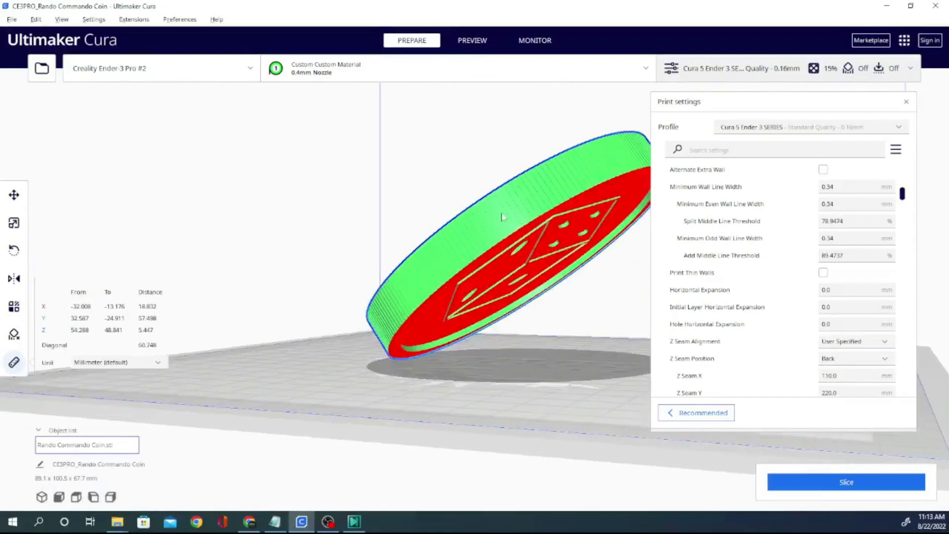
left_click(534, 377)
right_click_drag(569, 352, 429, 405)
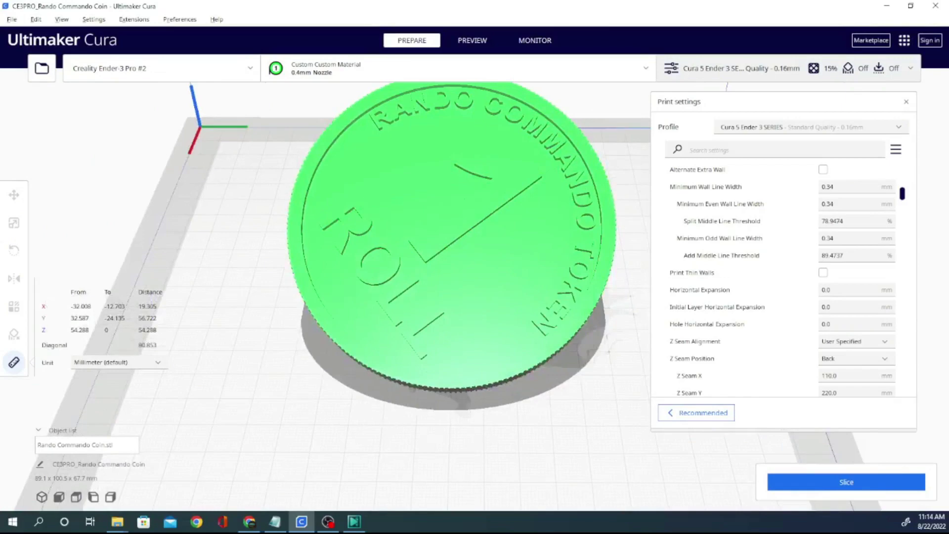
Step: Start the Remote Support CPU profiler and stop the profiling run
key("alt+Tab")
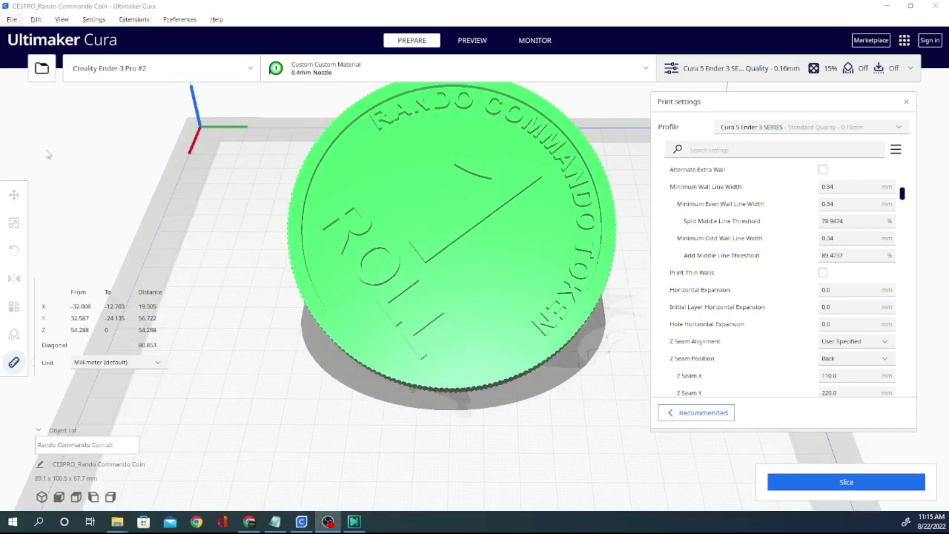
left_click(129, 25)
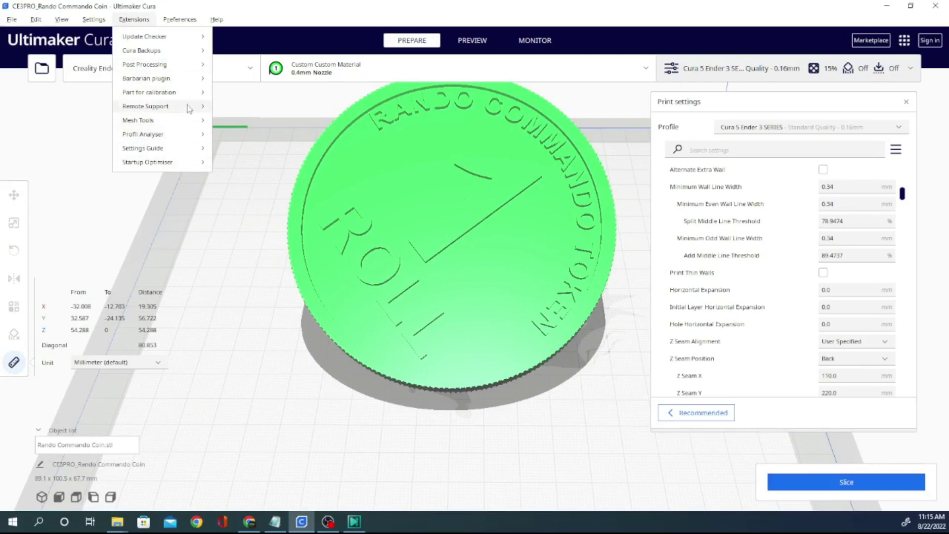
mouse_move(164, 111)
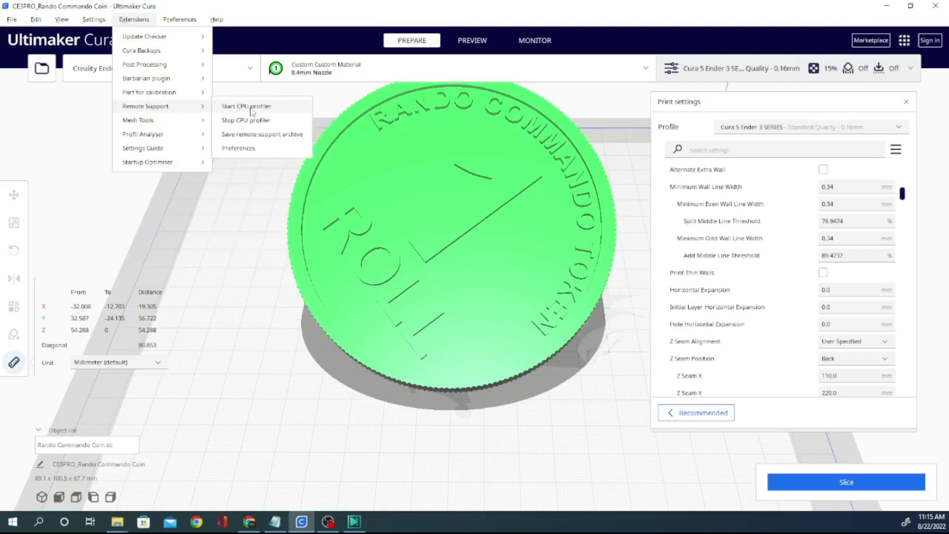
left_click(252, 110)
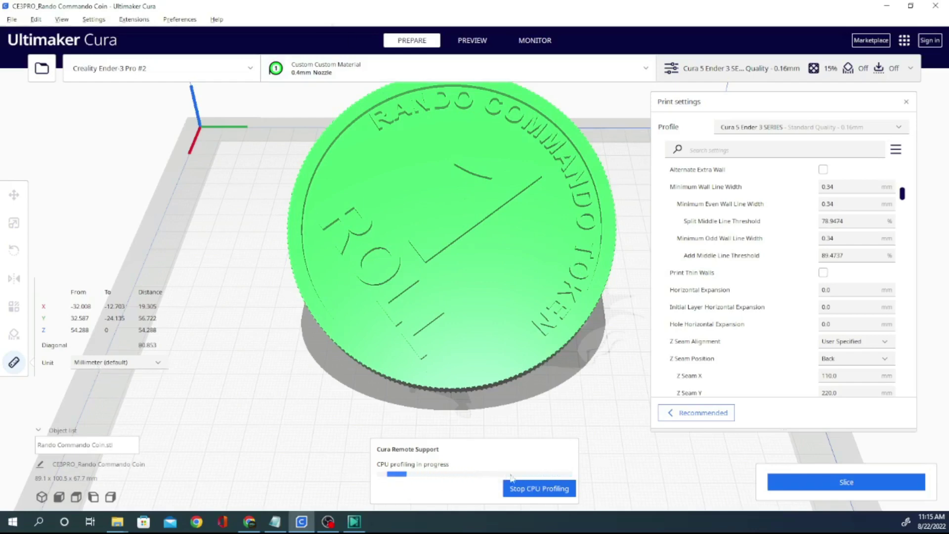
left_click(529, 487)
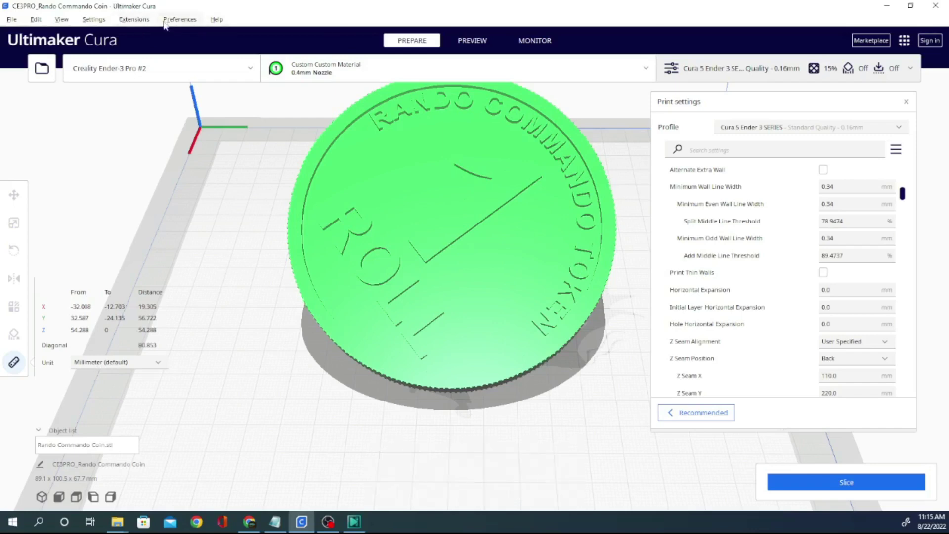
left_click(134, 19)
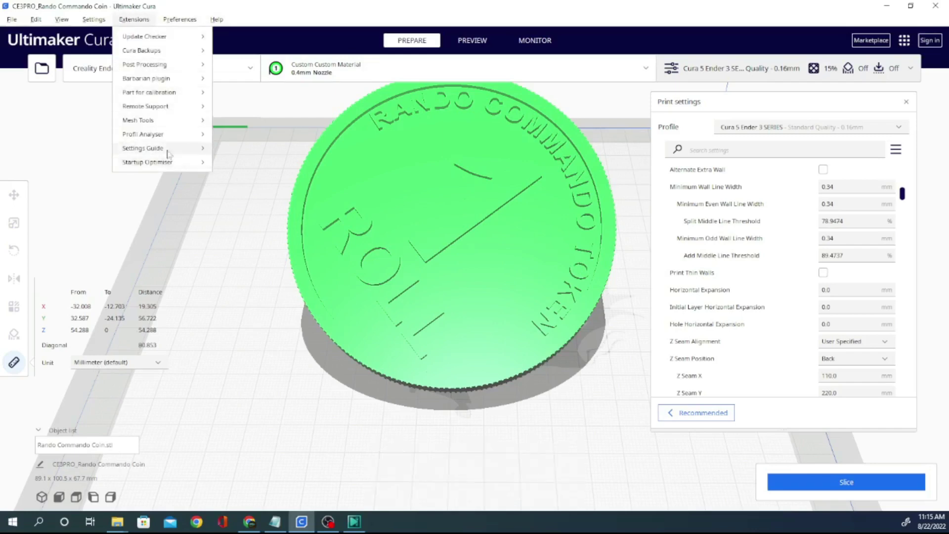
mouse_move(173, 135)
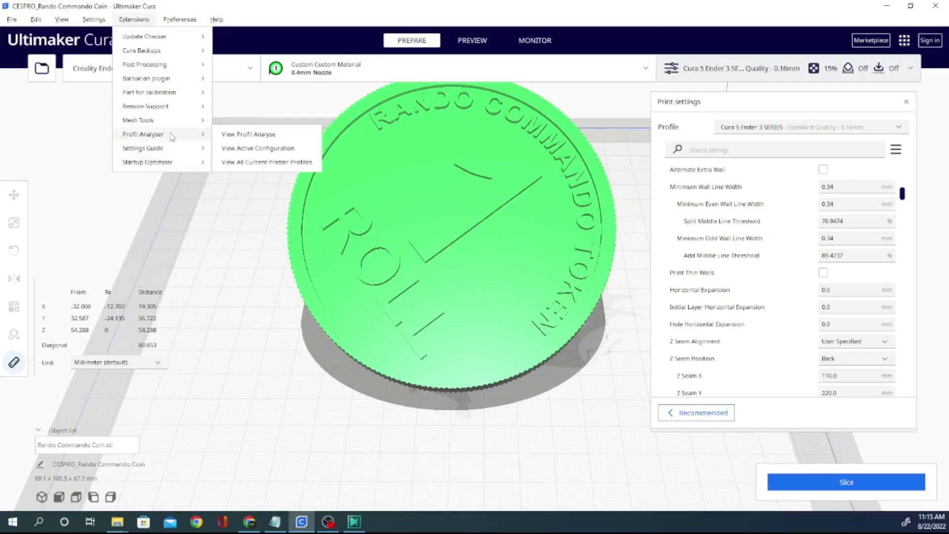
left_click(246, 138)
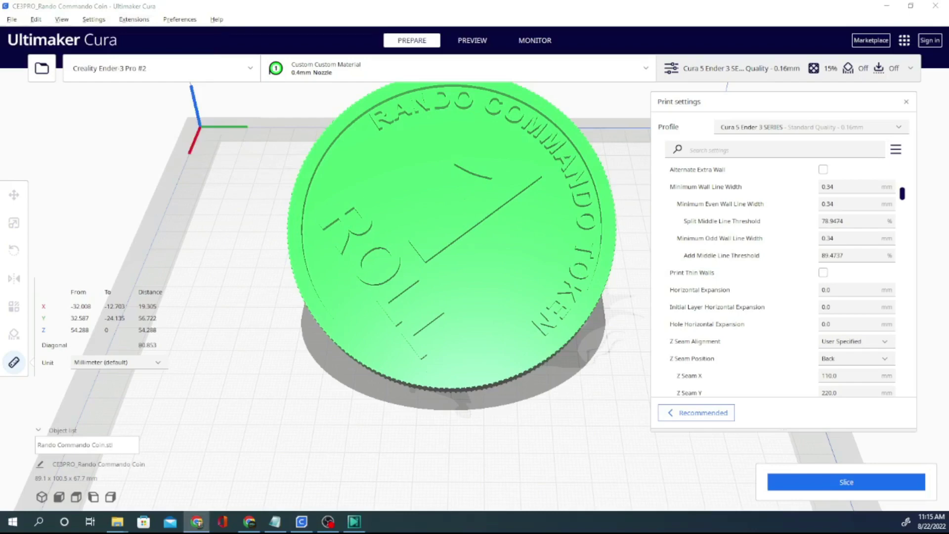
scroll(527, 202, "down", 1)
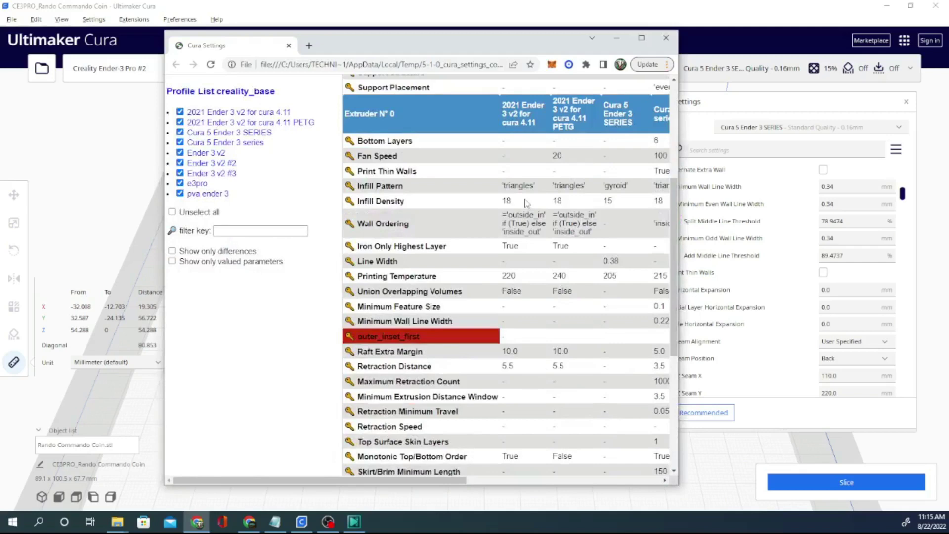
scroll(527, 202, "down", 5)
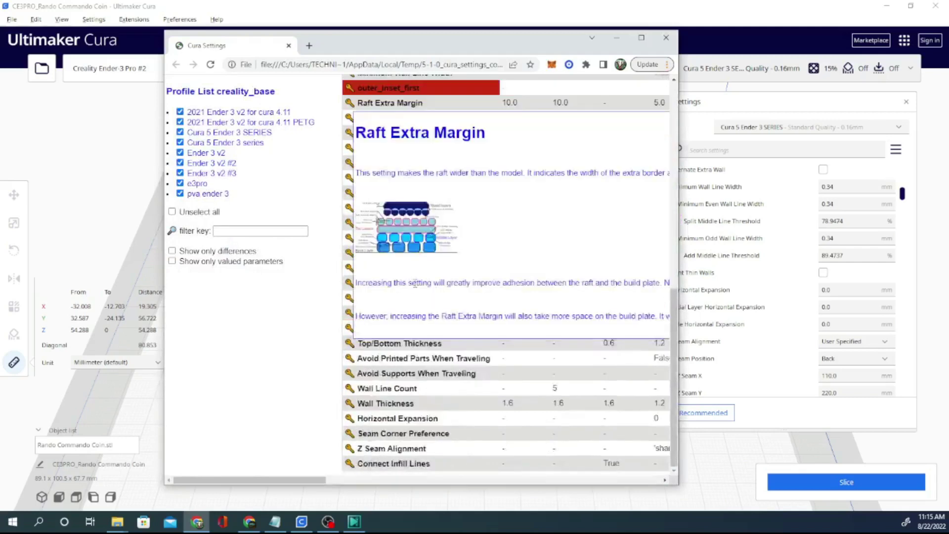
scroll(409, 358, "down", 1)
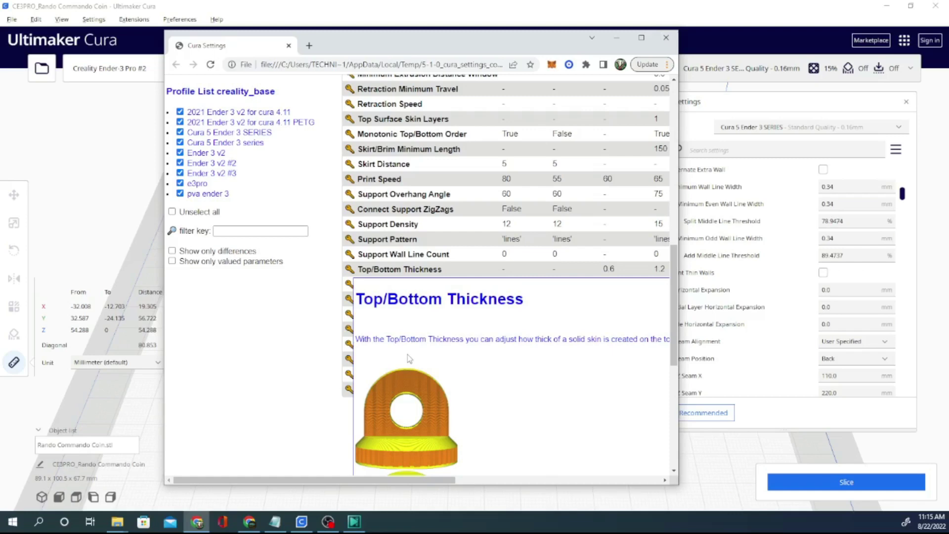
scroll(410, 358, "down", 6)
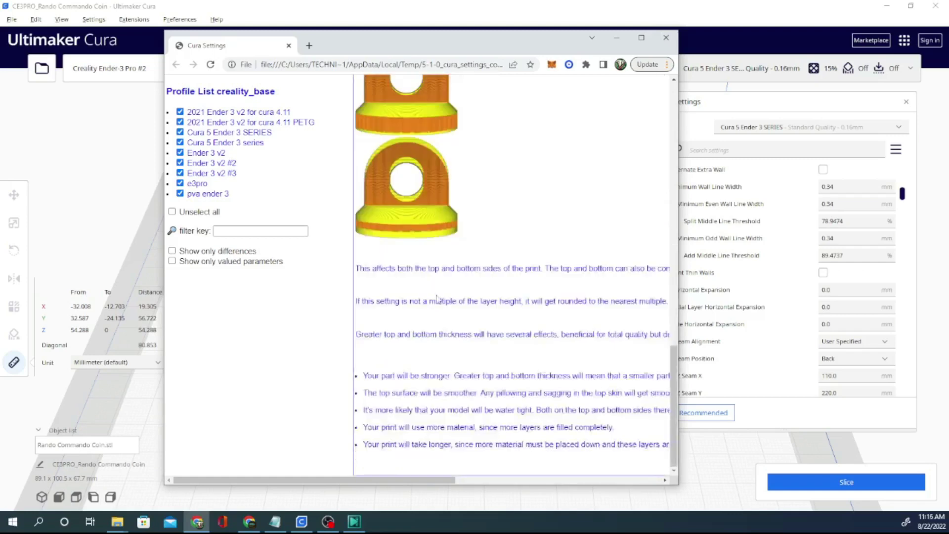
left_click(666, 39)
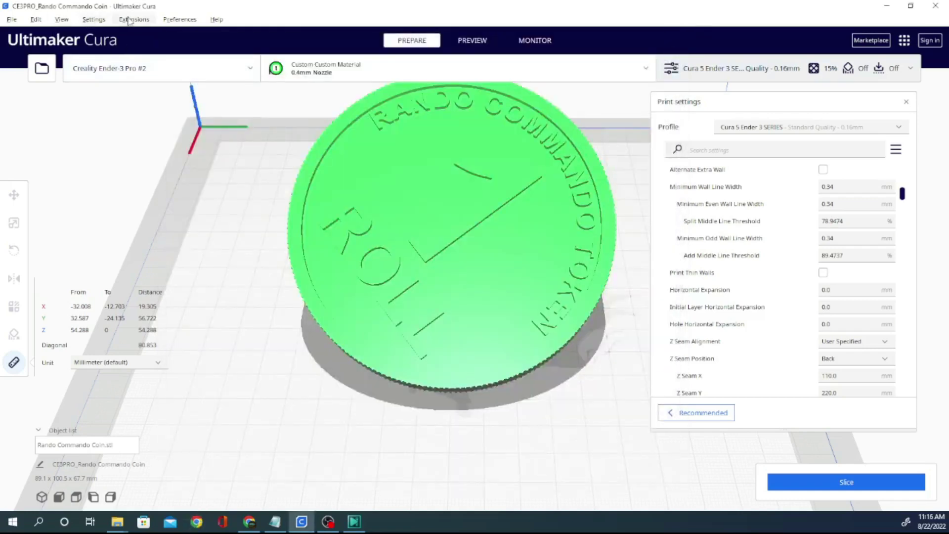
Step: Examine the installed extensions and the options offered by Startup Optimiser and Settings Guide
left_click(129, 20)
mouse_move(168, 163)
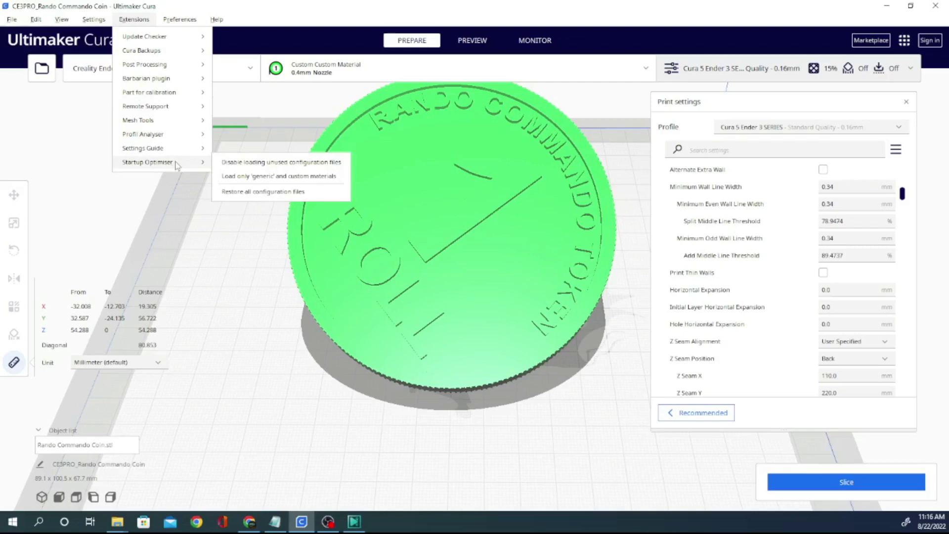
mouse_move(185, 93)
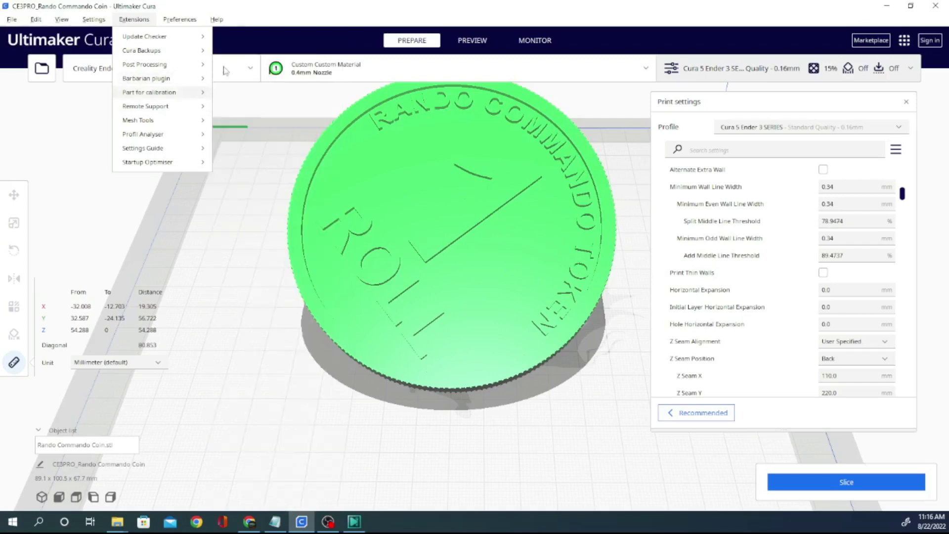
mouse_move(181, 20)
mouse_move(134, 20)
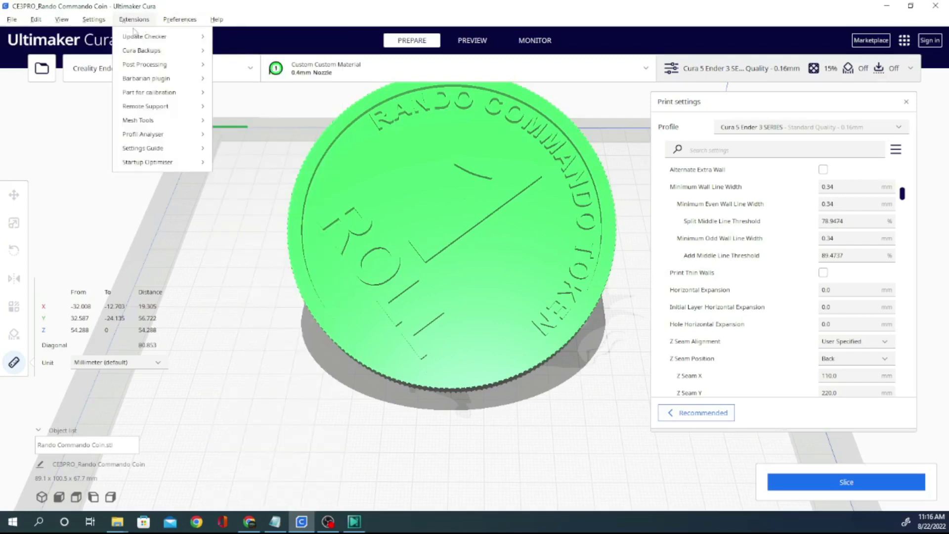
mouse_move(145, 69)
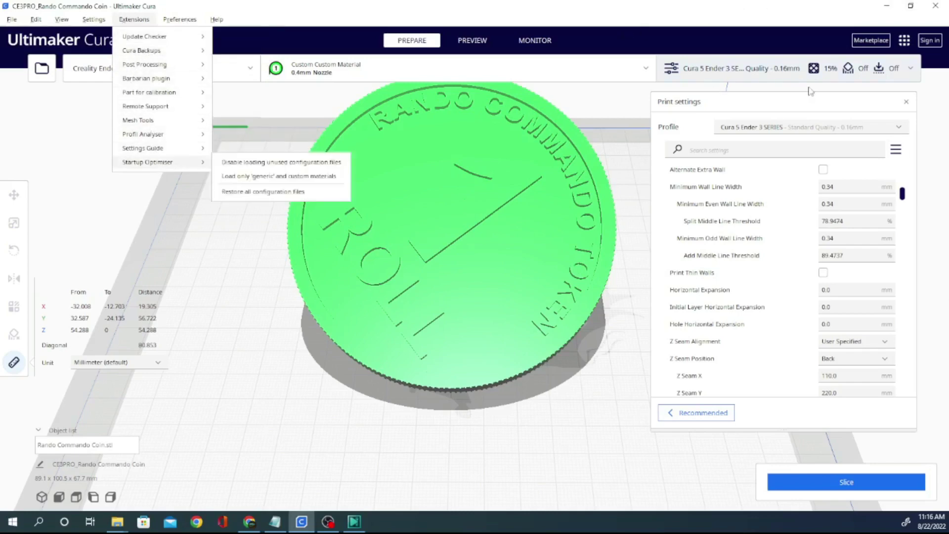
mouse_move(94, 19)
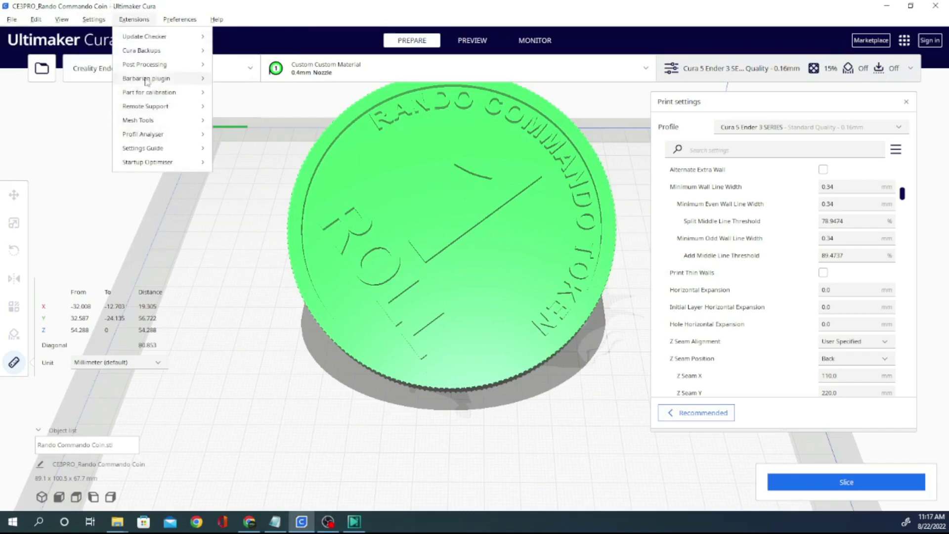
mouse_move(146, 126)
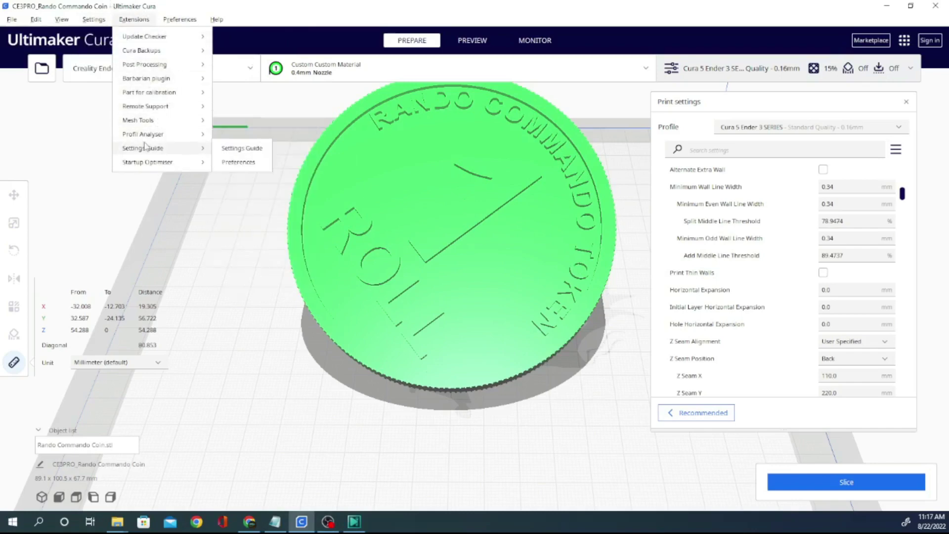